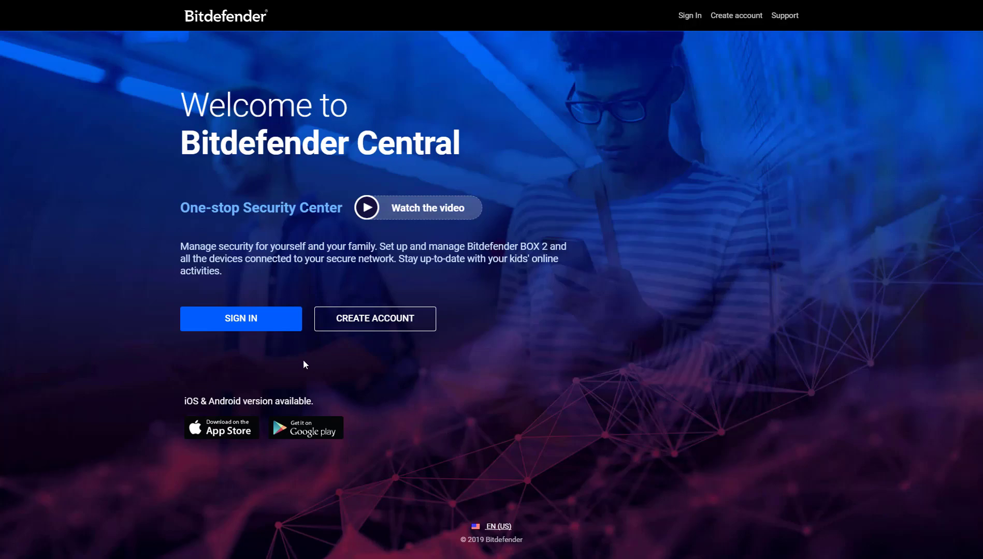
Sign in to Bitdefender Central and add protection for this computer, owned by me.
{"action": "left_click", "coordinate": [237, 318]}
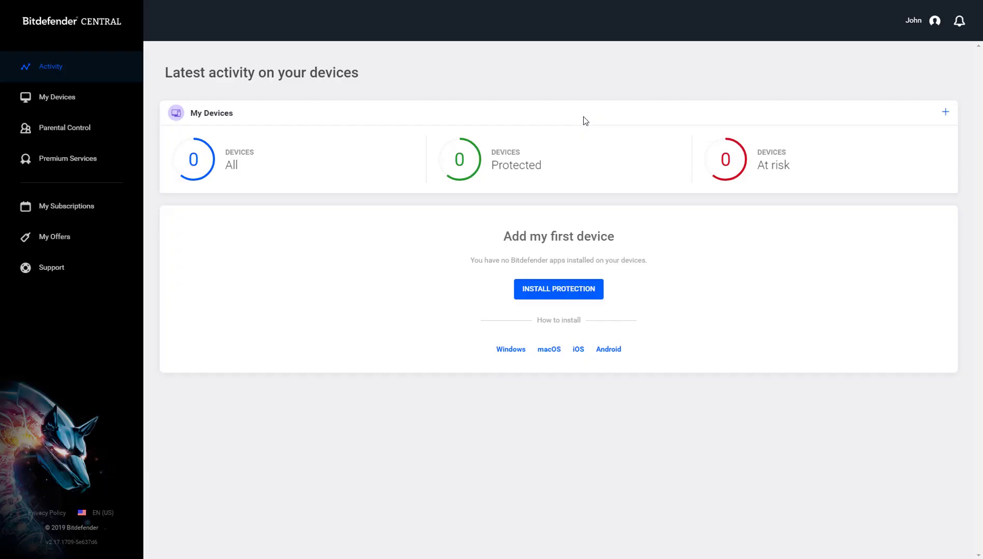
{"action": "left_click", "coordinate": [44, 100]}
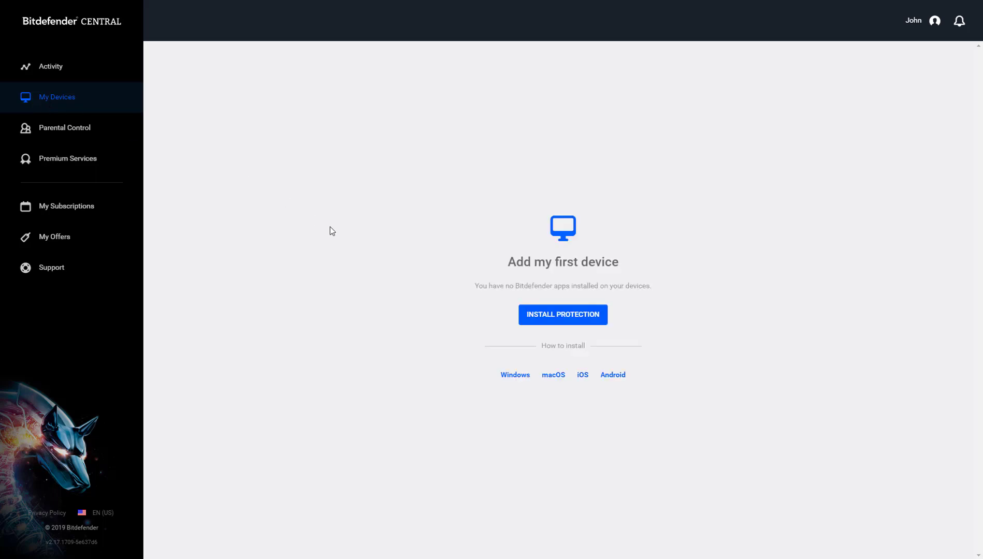
{"action": "left_click", "coordinate": [545, 315]}
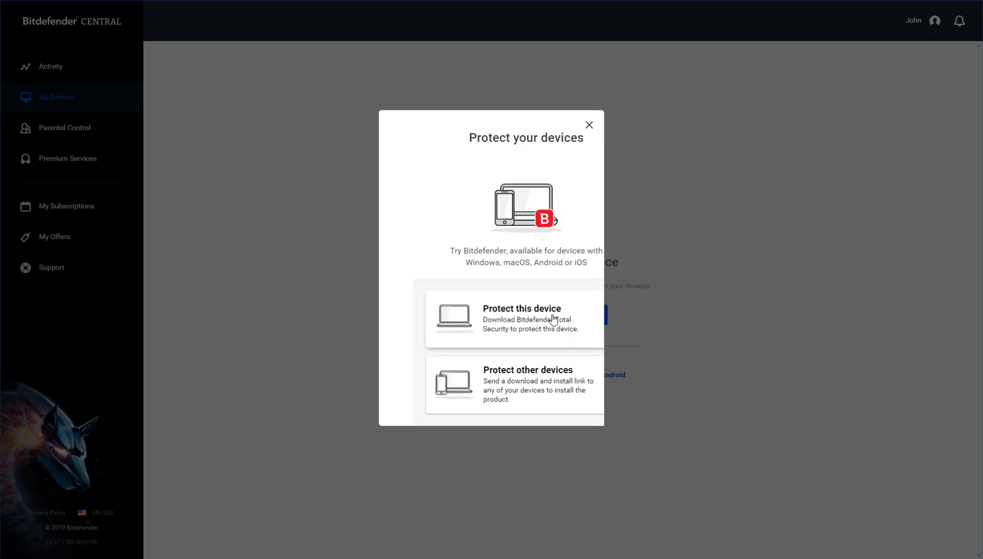
{"action": "left_click", "coordinate": [494, 326]}
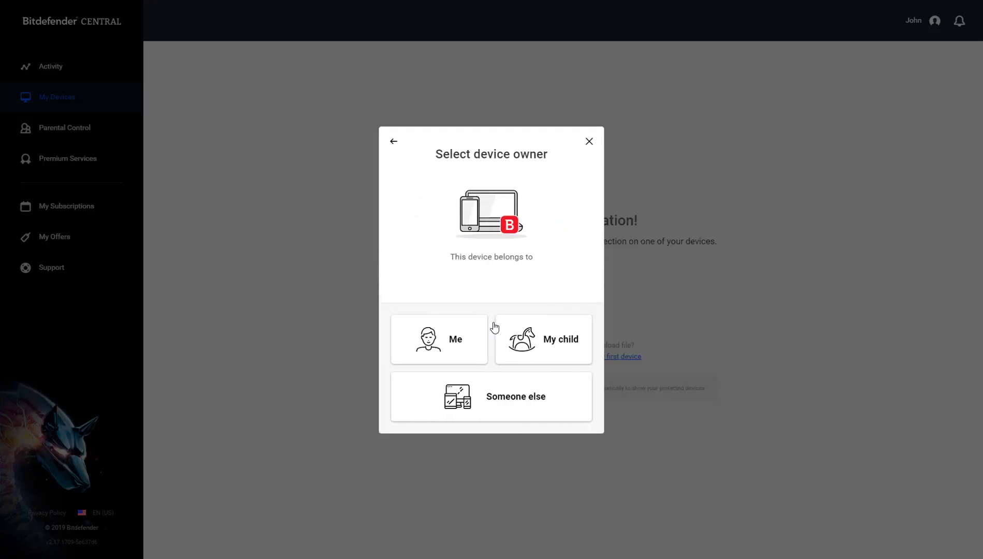
{"action": "left_click", "coordinate": [450, 339]}
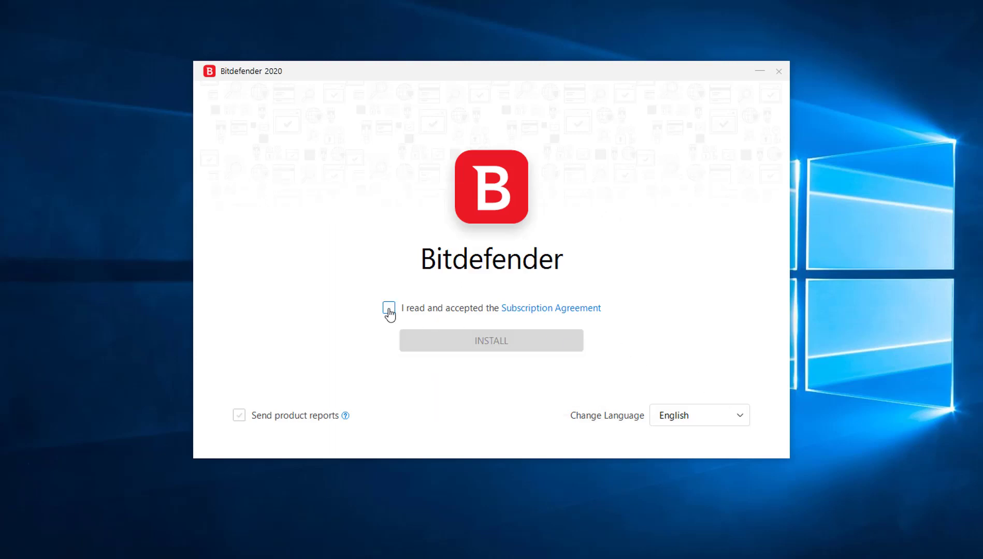
Accept the subscription agreement and install Bitdefender Total Security.
{"action": "left_click", "coordinate": [389, 308]}
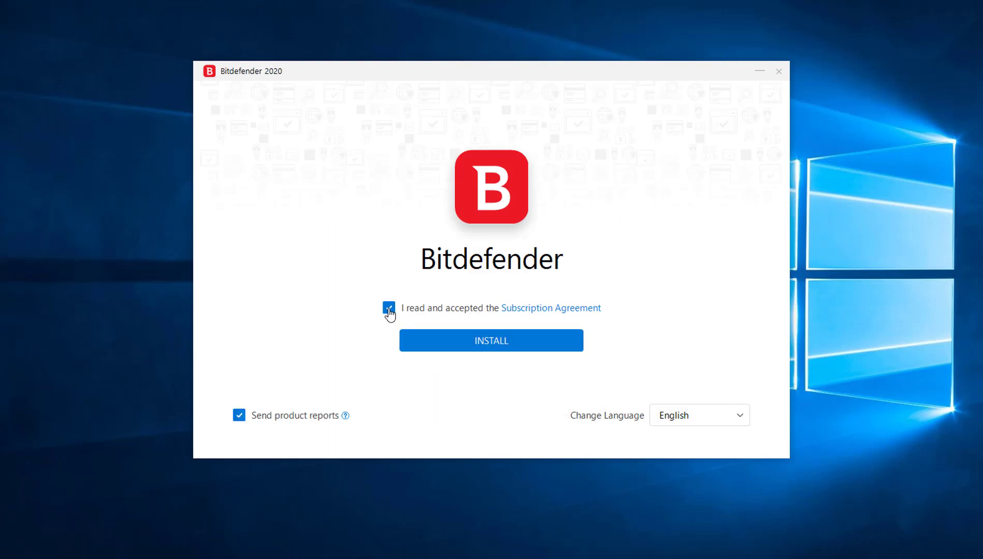
{"action": "left_click", "coordinate": [487, 344]}
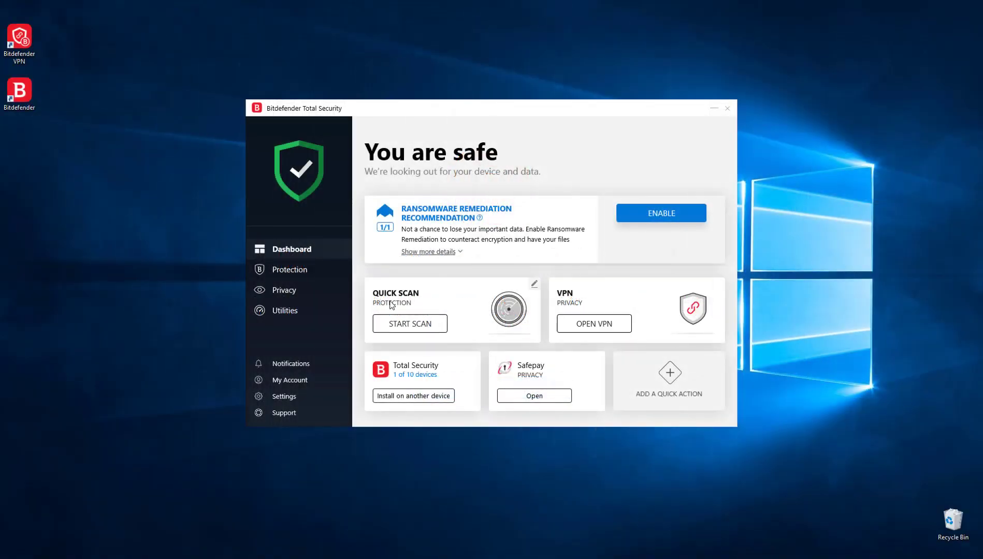
Install Bitdefender VPN from the Privacy features and launch the VPN app.
{"action": "left_click", "coordinate": [298, 291]}
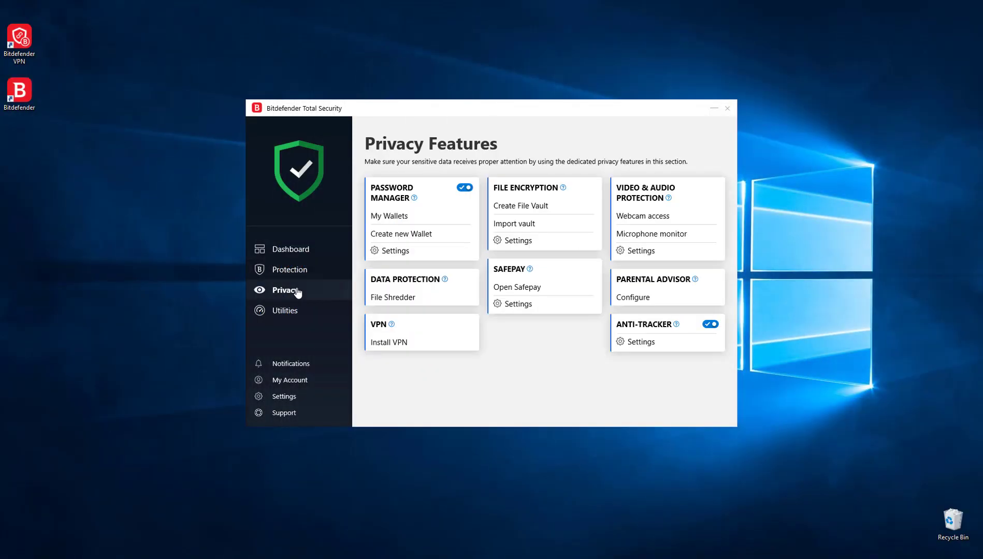
{"action": "left_click", "coordinate": [401, 348]}
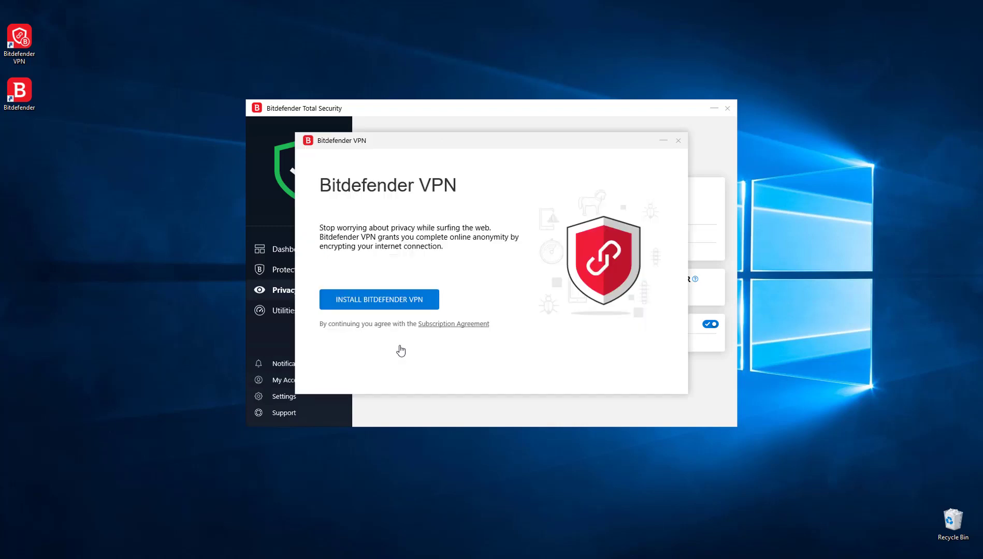
{"action": "left_click", "coordinate": [392, 300]}
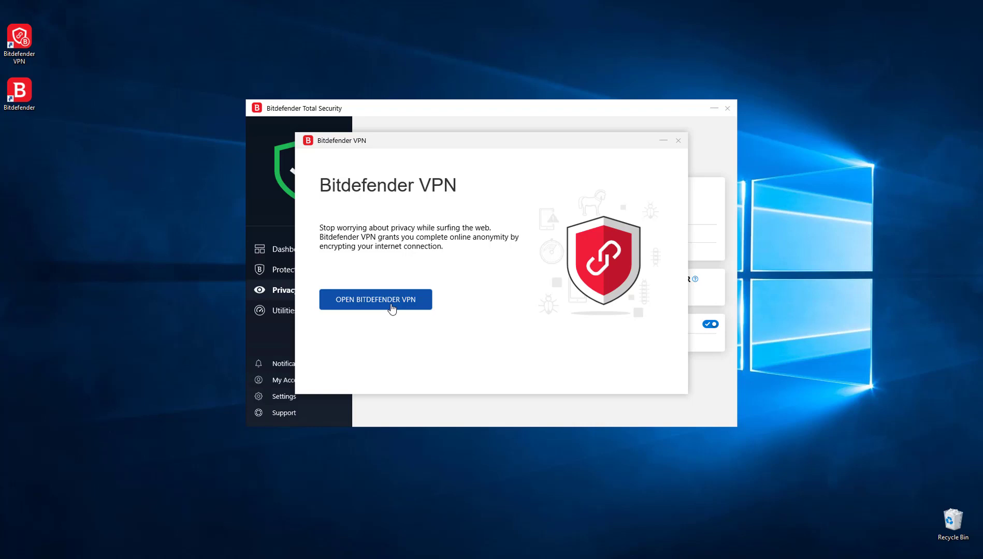
{"action": "left_click", "coordinate": [391, 308]}
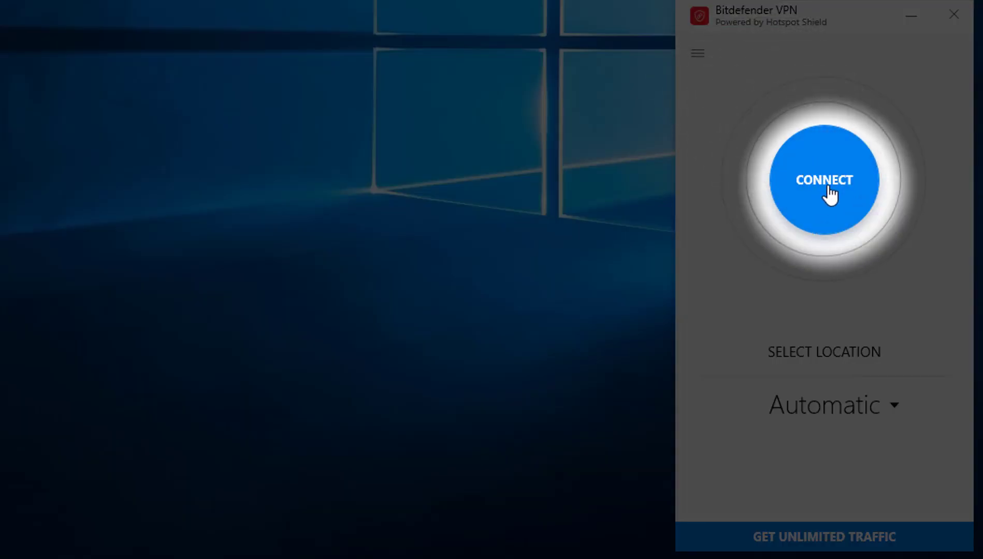
Connect Bitdefender VPN using the Automatic location.
{"action": "left_click", "coordinate": [831, 194]}
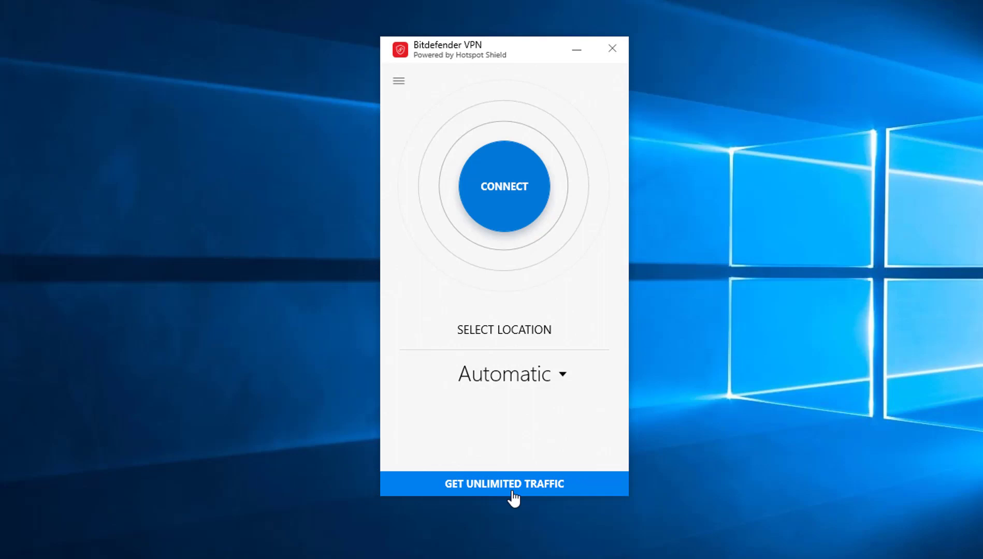
Take the unlimited-traffic Premium VPN offer to checkout and begin entering the billing email.
{"action": "left_click", "coordinate": [515, 487]}
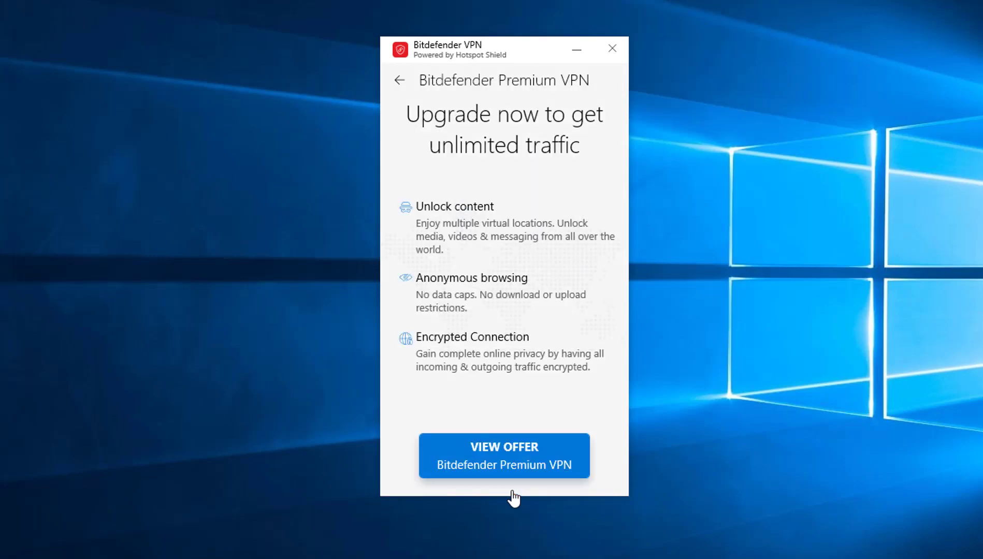
{"action": "left_click", "coordinate": [511, 452]}
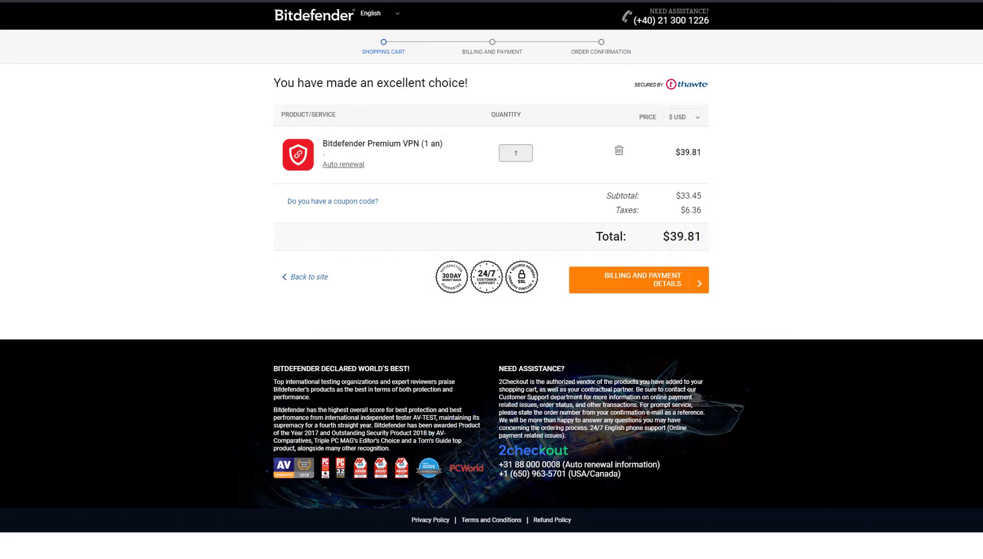
{"action": "left_click", "coordinate": [669, 280]}
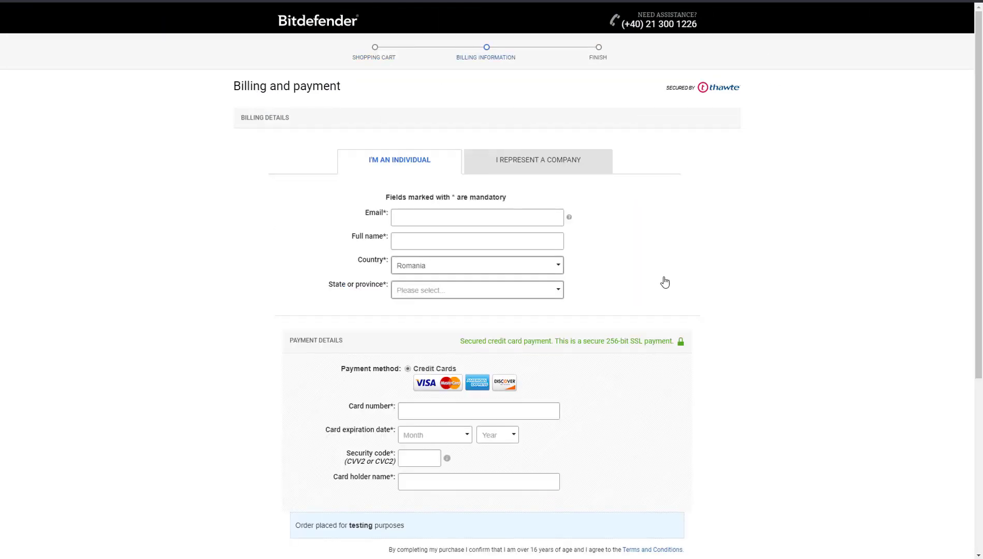
{"action": "left_click", "coordinate": [490, 217]}
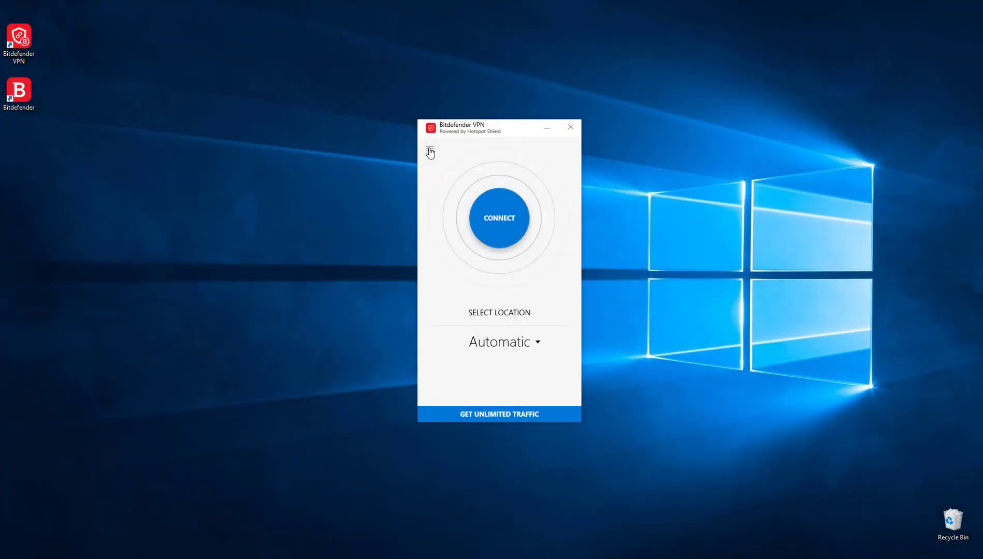
{"action": "left_click", "coordinate": [430, 151]}
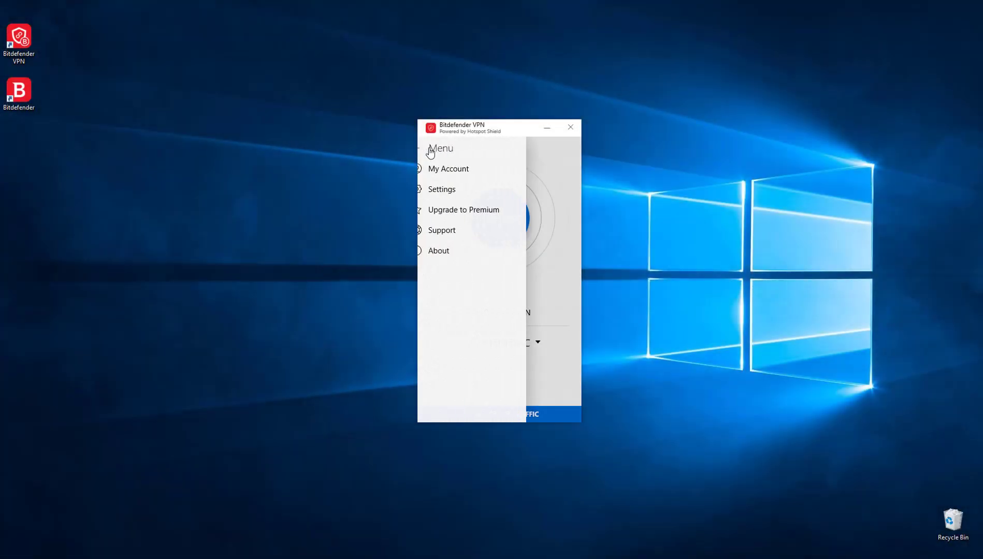
{"action": "left_click", "coordinate": [451, 190]}
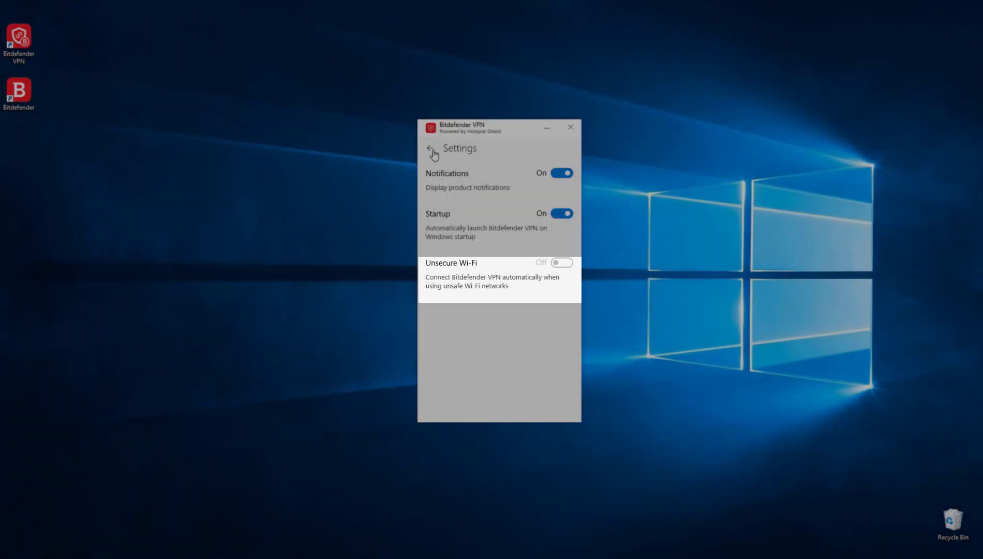
{"action": "left_click", "coordinate": [430, 148]}
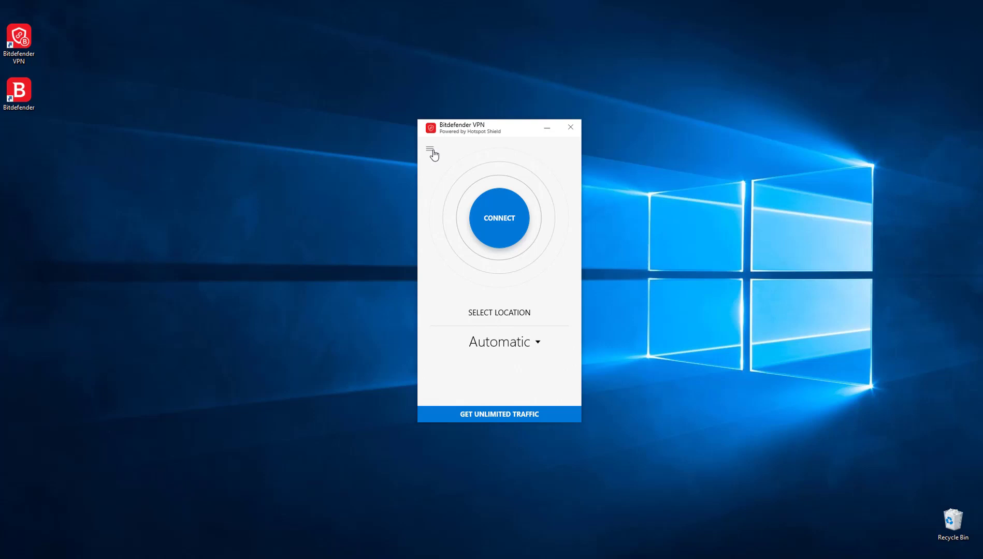